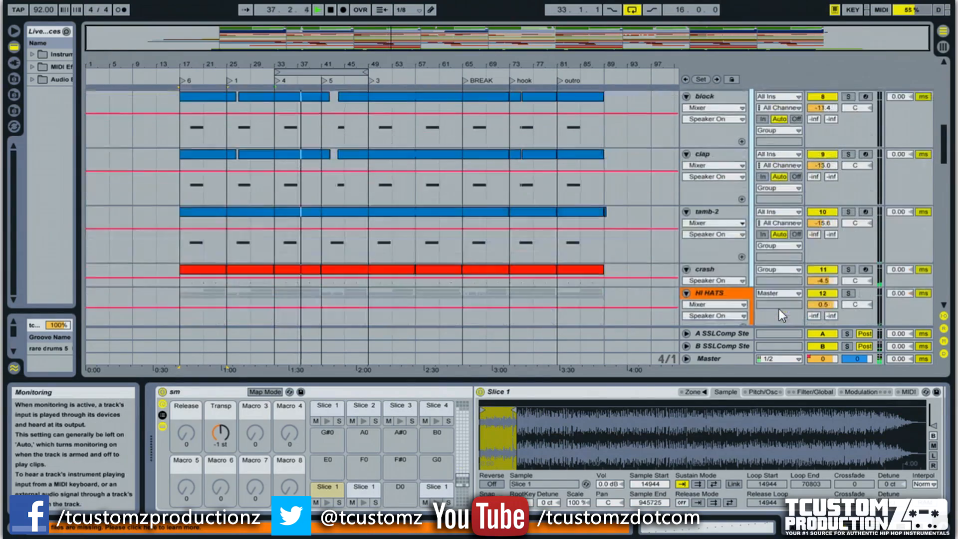
- Examine the sliced notes of the sm clip on the SAMPLE track in the note editor
scroll(780, 310, "up", 5)
scroll(779, 309, "up", 3)
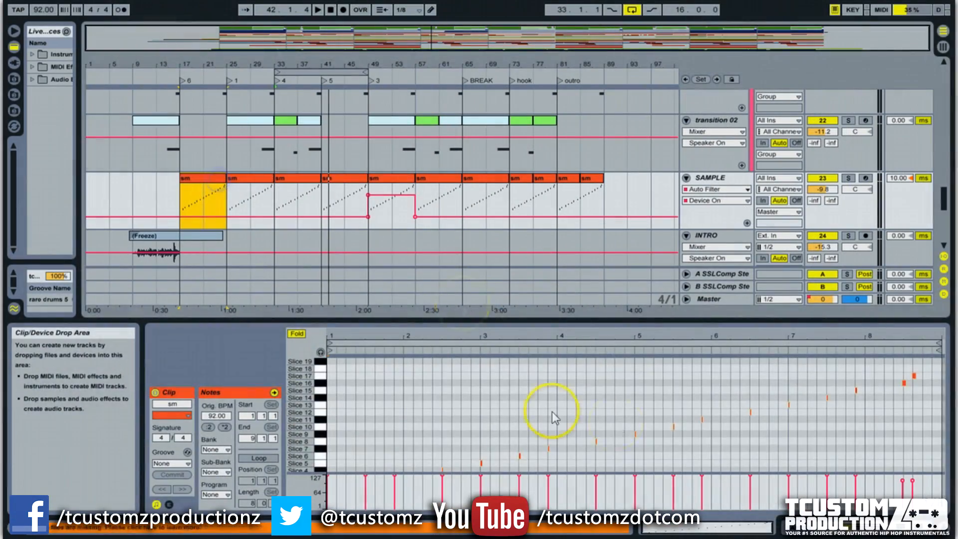
left_click(552, 411)
scroll(554, 419, "down", 3)
scroll(416, 447, "up", 1)
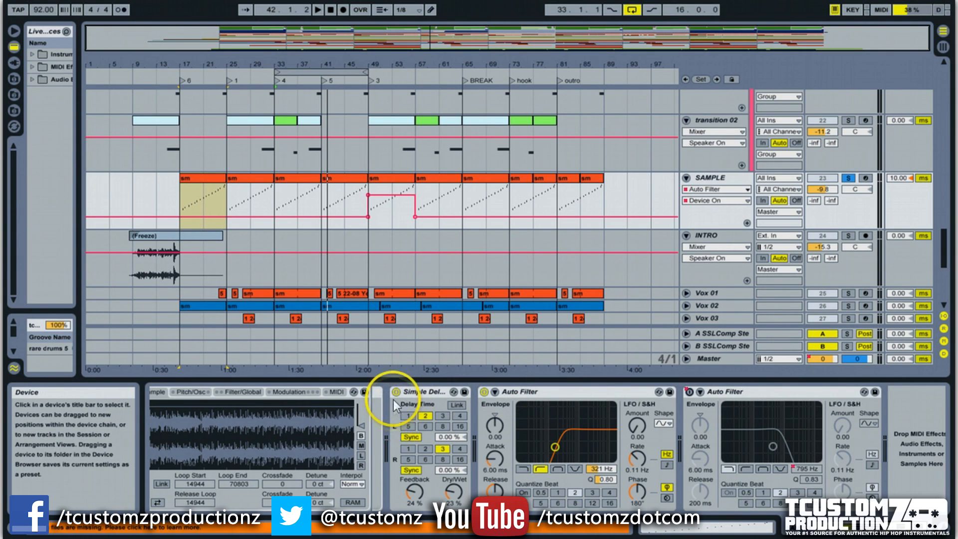
- Review the SAMPLE track's device chain, from Simple Delay back to the Transp macro, and check the project tempo
left_click(410, 406)
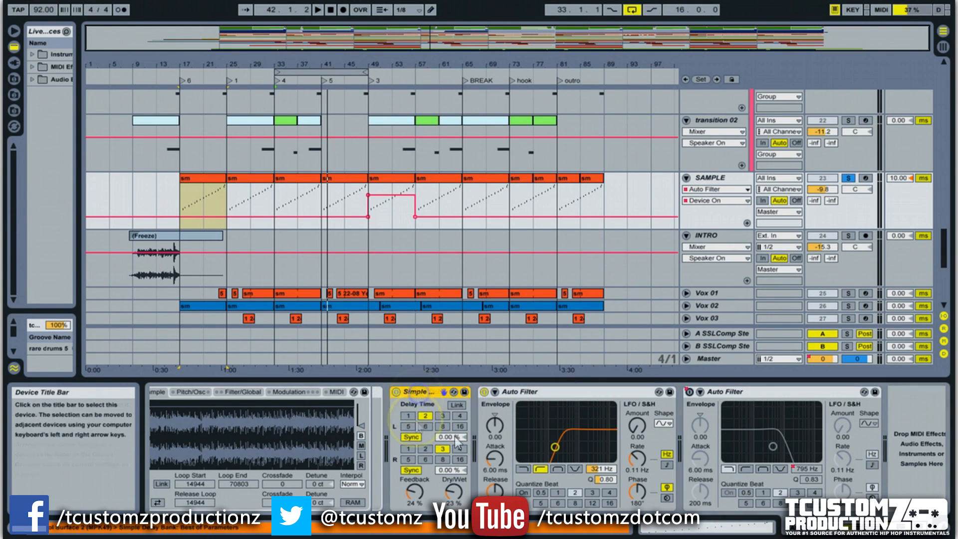
scroll(499, 449, "left", 3)
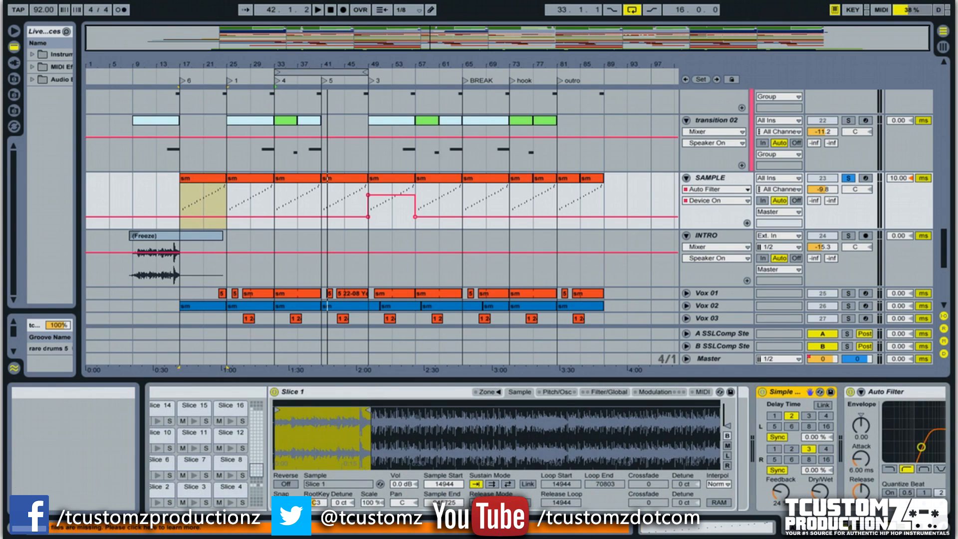
scroll(499, 449, "left", 3)
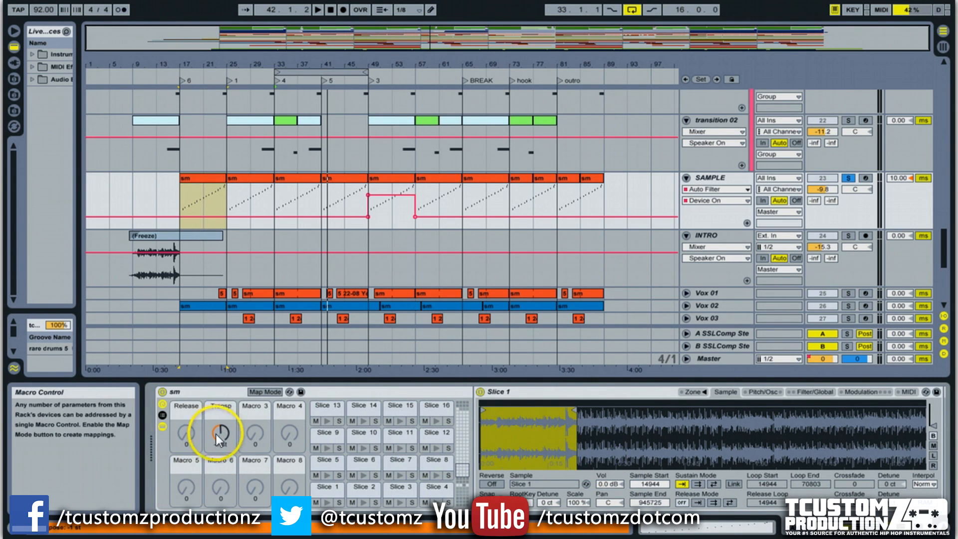
left_click(44, 9)
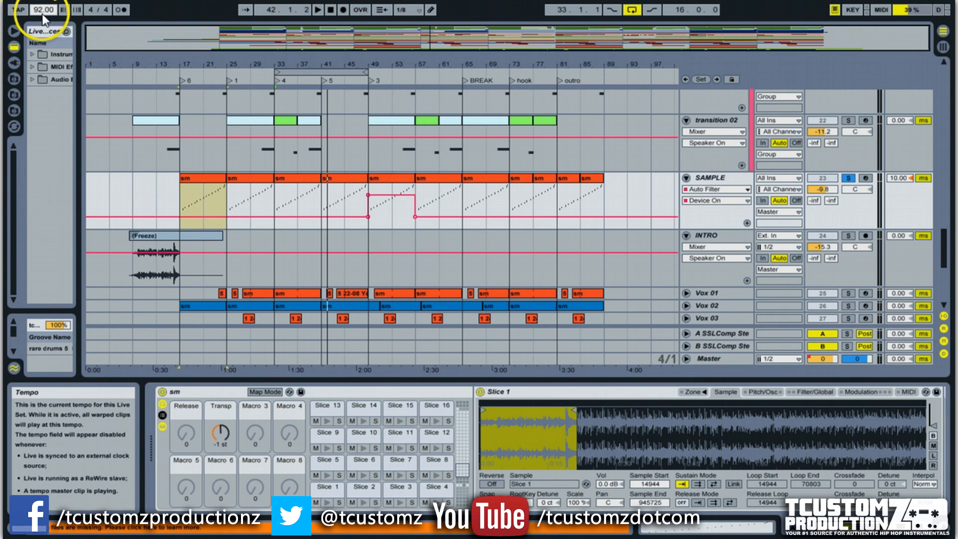
- Look through the whole arrangement, from the DRUMS group through hi hats, percussion and transitions to the vocal tracks
left_click_drag(943, 247, 945, 97)
scroll(741, 245, "down", 10)
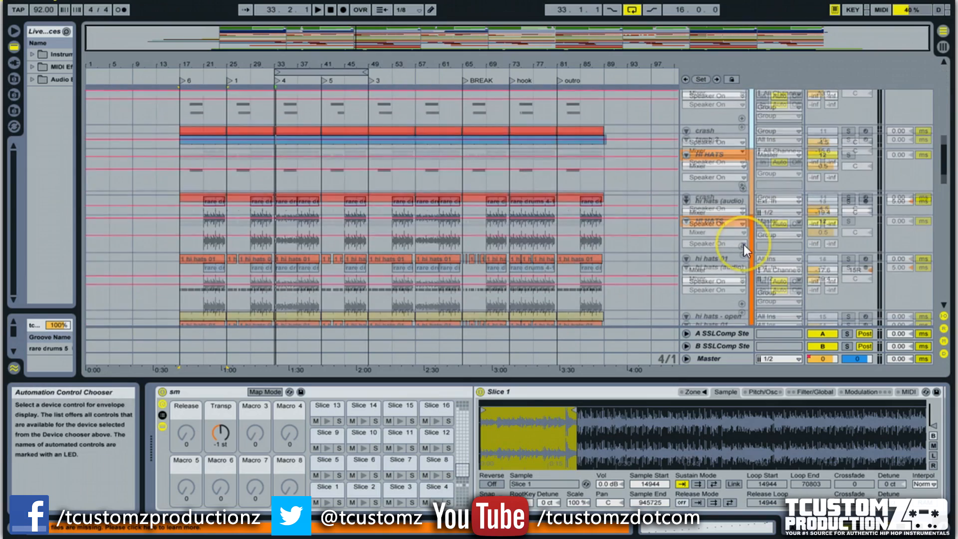
left_click_drag(943, 167, 944, 100)
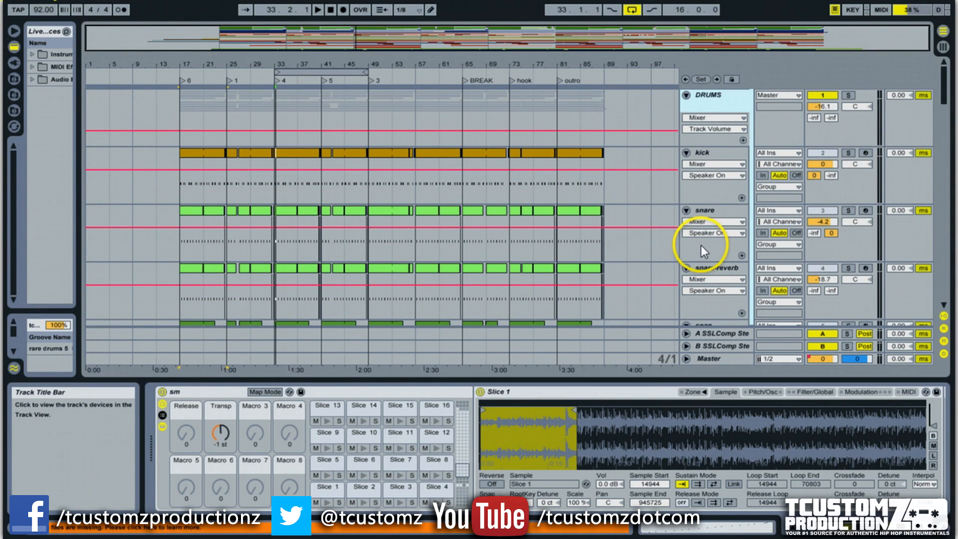
scroll(717, 217, "down", 10)
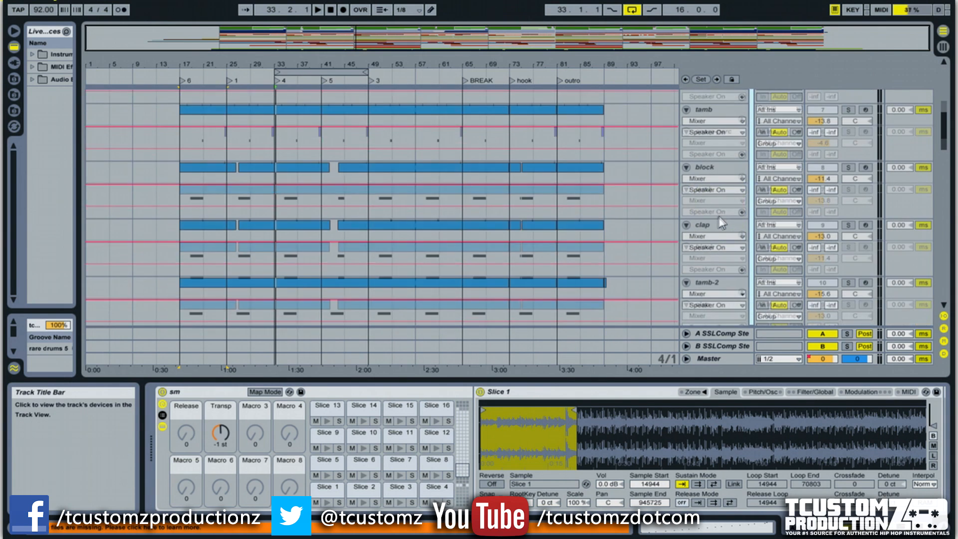
scroll(725, 212, "down", 5)
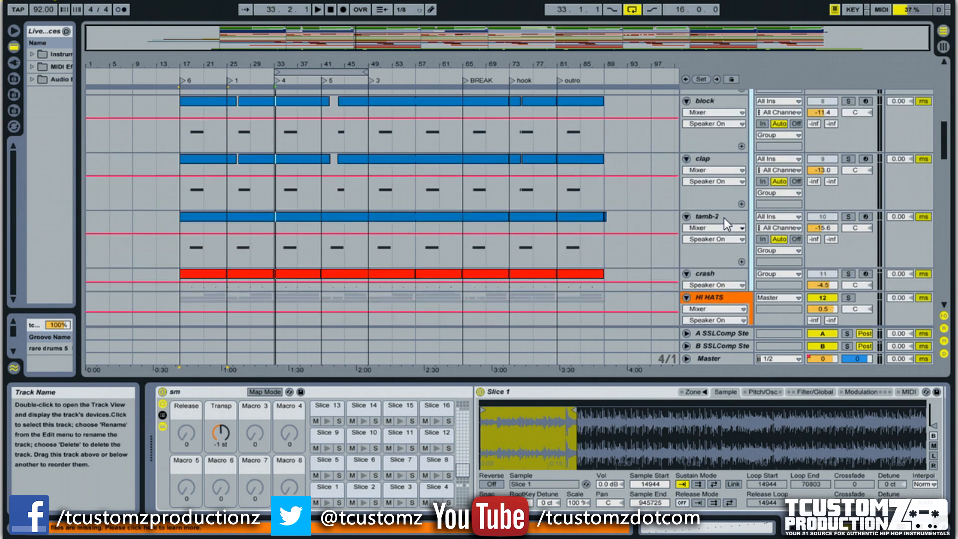
scroll(724, 220, "down", 10)
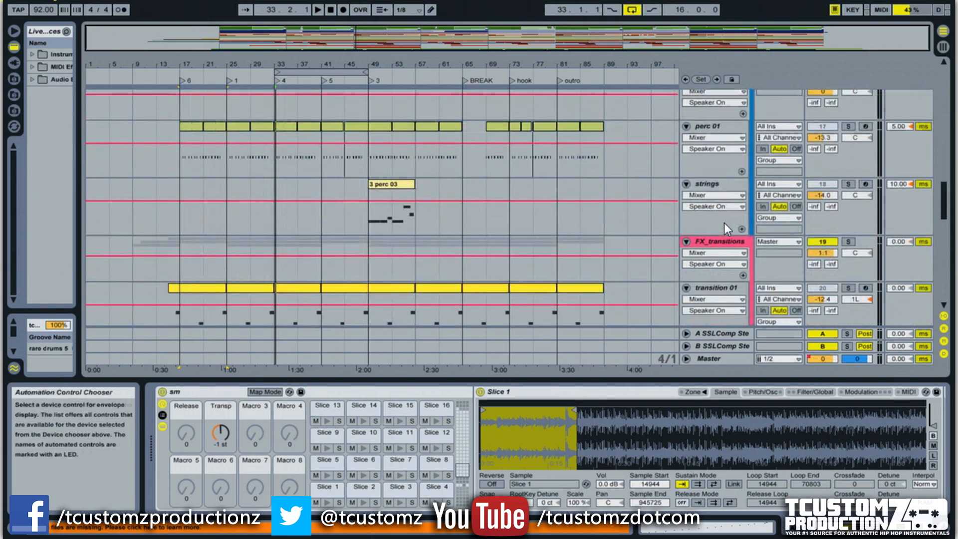
scroll(723, 226, "down", 5)
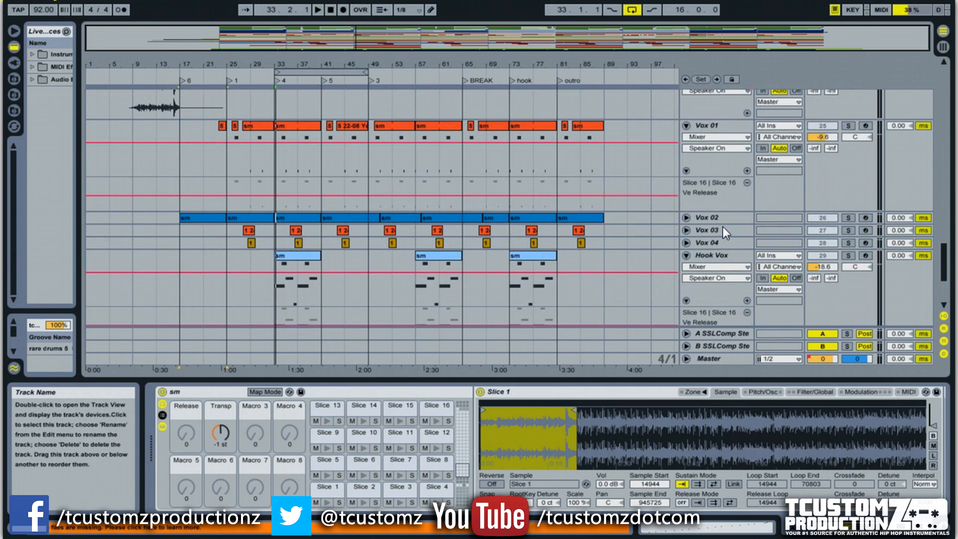
left_click(948, 267)
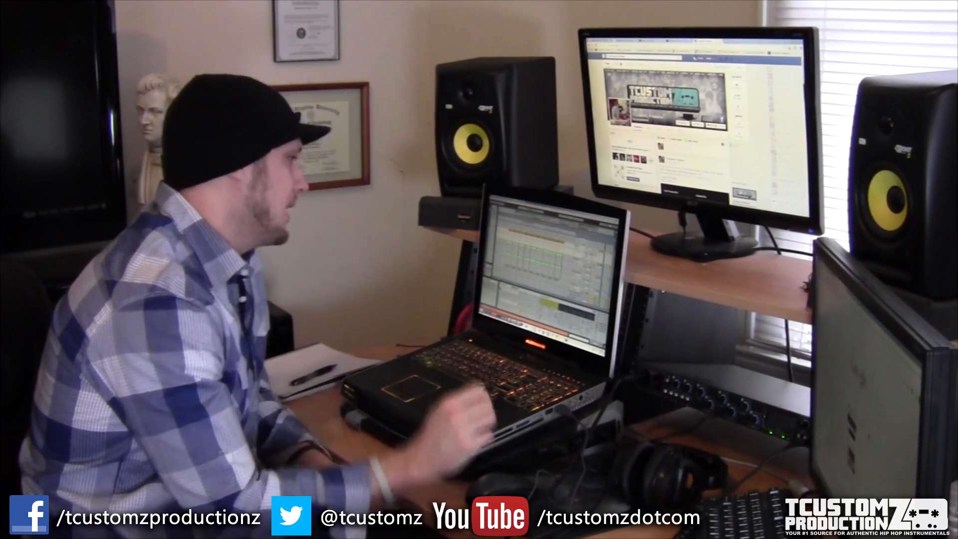
- Audition the layered samples in the snare track's Drum Rack, including the Skn_Snr and His_Clp chains
left_click(531, 255)
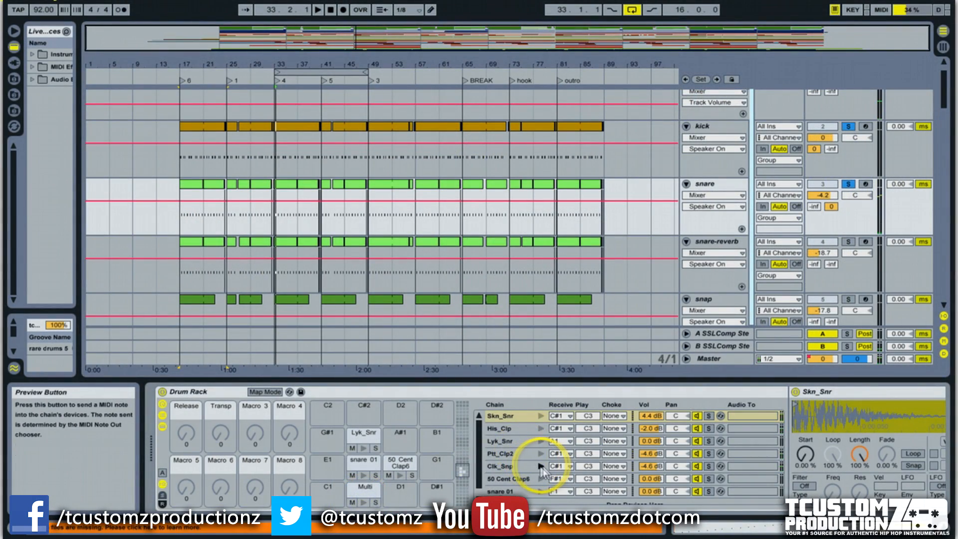
left_click(539, 415)
left_click(540, 427)
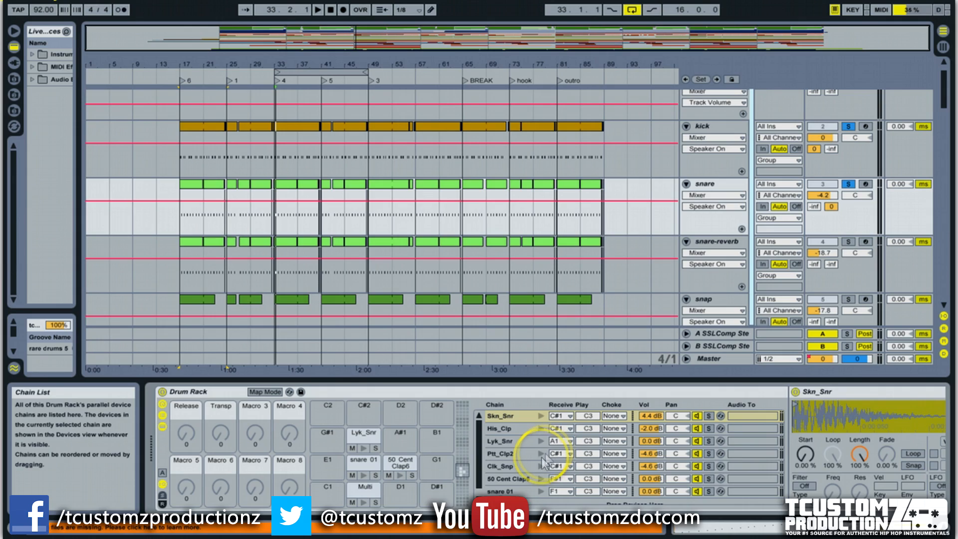
left_click(366, 503)
left_click(362, 503)
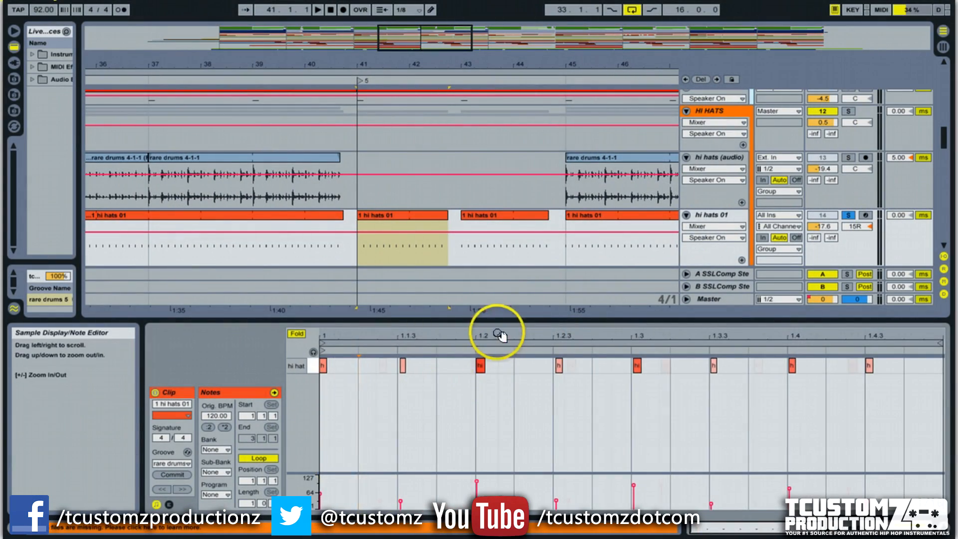
- Examine the hi hats 01 clip's notes up close and play the soloed hi hats from locator 5
left_click_drag(498, 331, 497, 333)
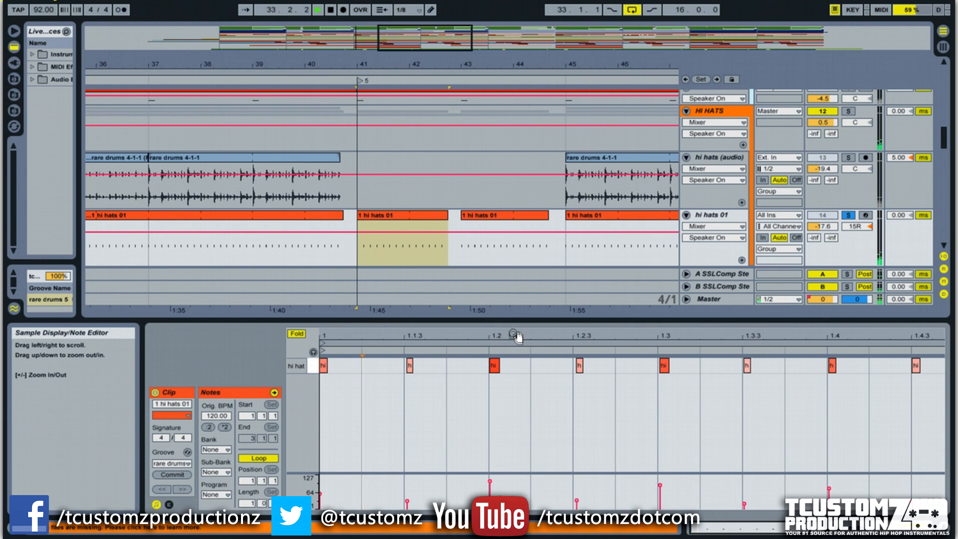
scroll(663, 193, "down", 3)
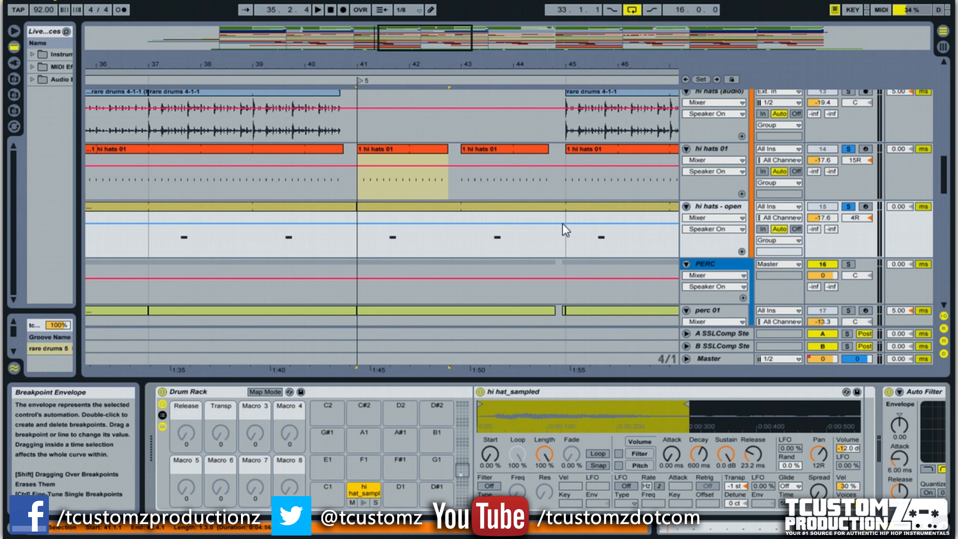
left_click(563, 224)
left_click(360, 81)
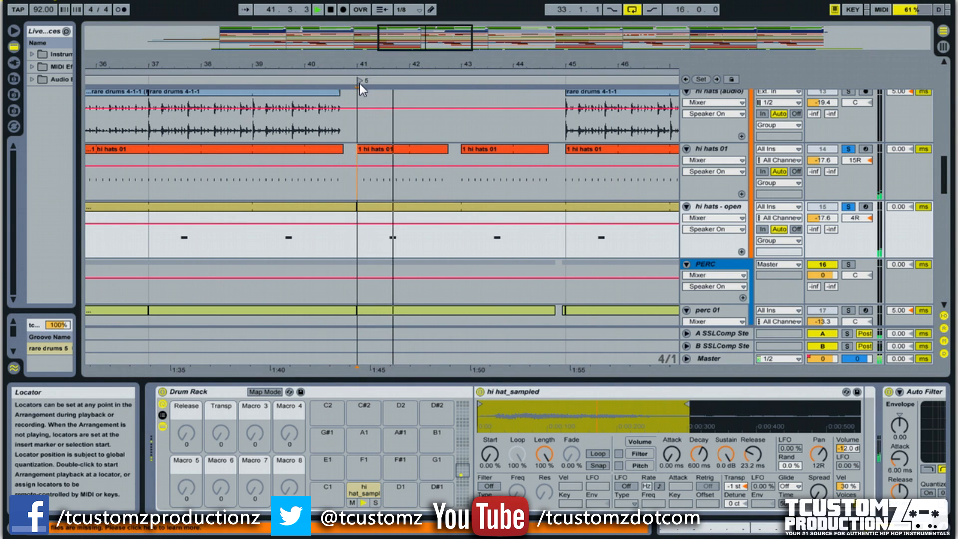
scroll(668, 170, "down", 3)
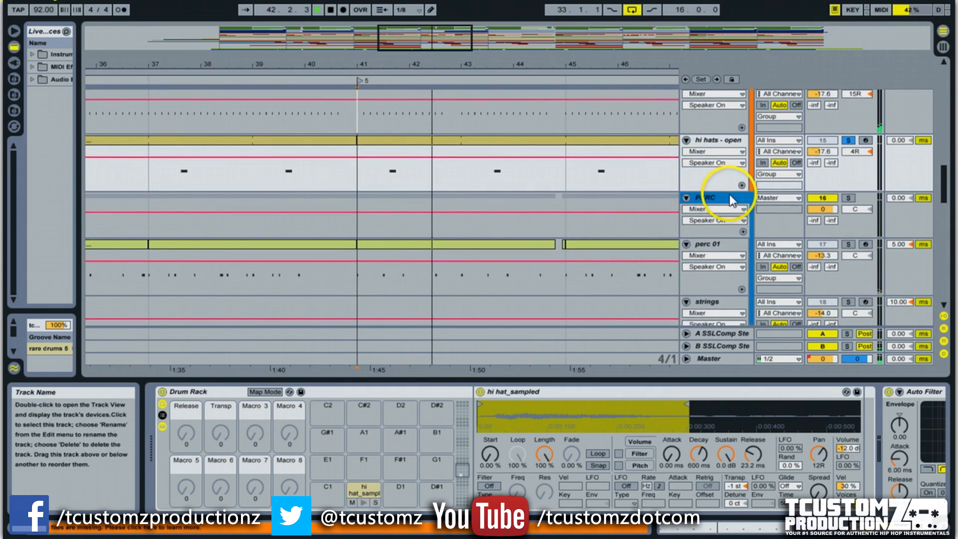
scroll(729, 195, "down", 5)
scroll(728, 197, "down", 2)
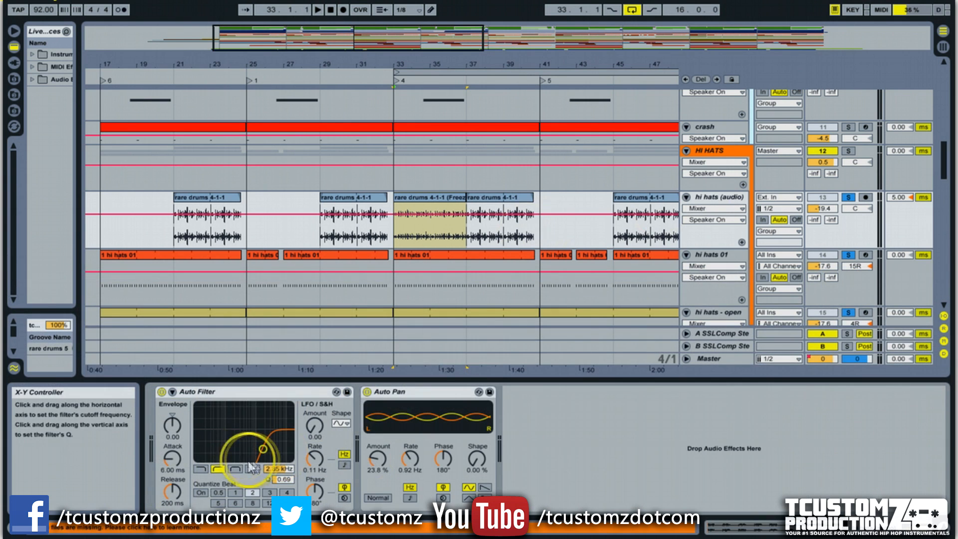
- Check the Auto Filter on the hi hats (audio) track and play that track soloed from bar 33
left_click(275, 436)
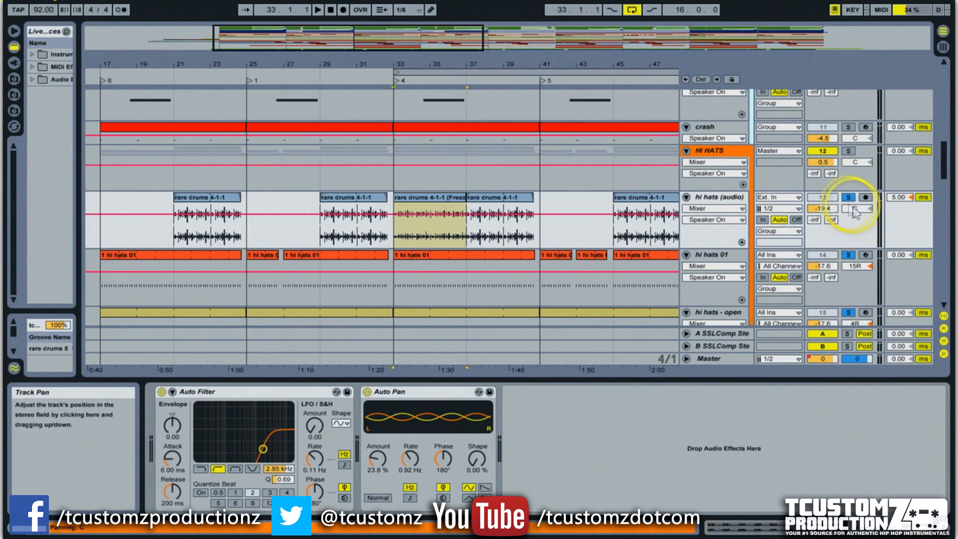
key("space")
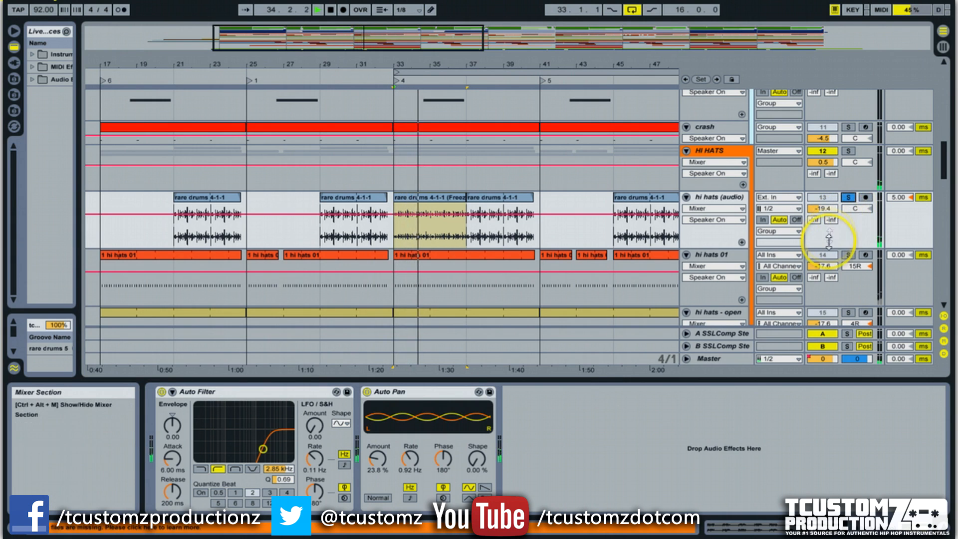
key("space")
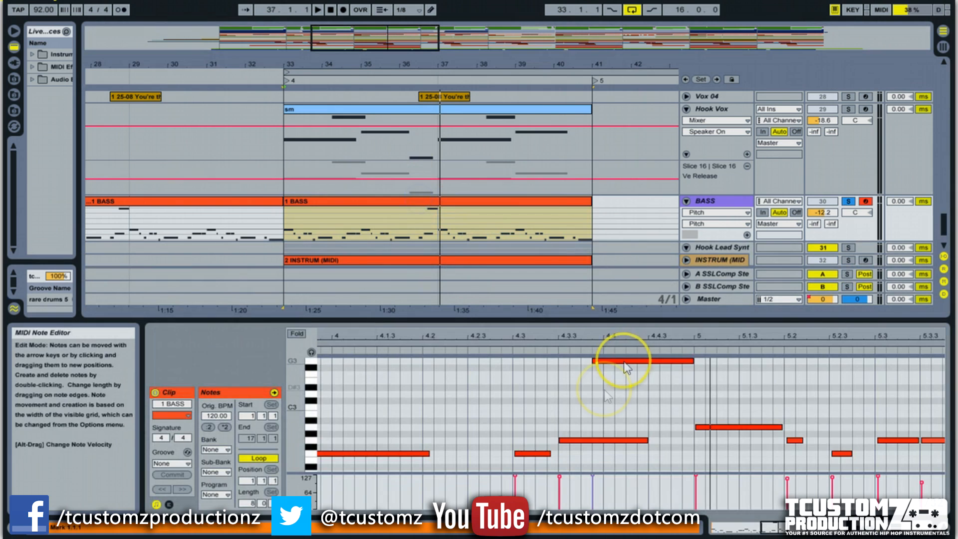
- Examine the note pattern of the 1 BASS clip around its fifth bar
left_click_drag(608, 332, 610, 335)
left_click(553, 351)
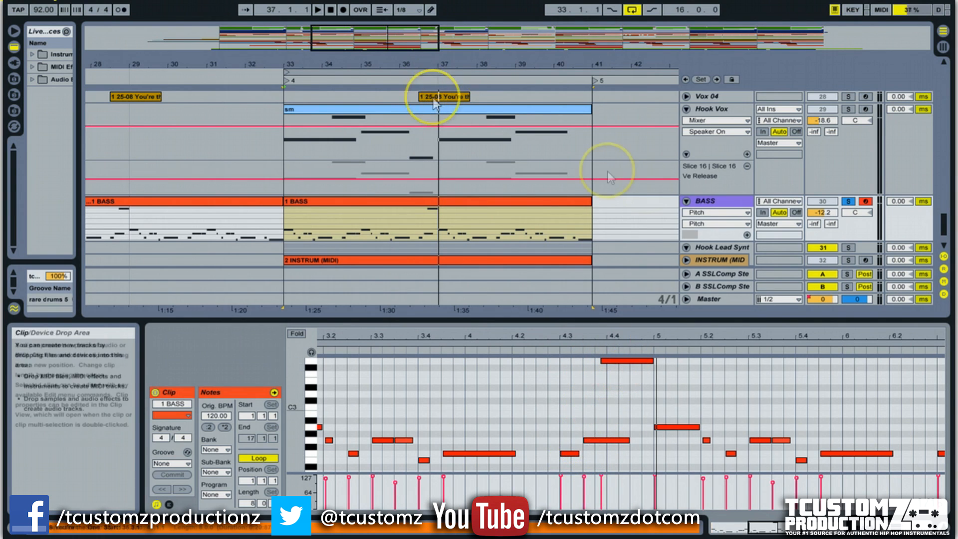
- Open the BASS track's devices and check the Glide mode options in Bass Note_C's pitch settings
left_click(705, 200)
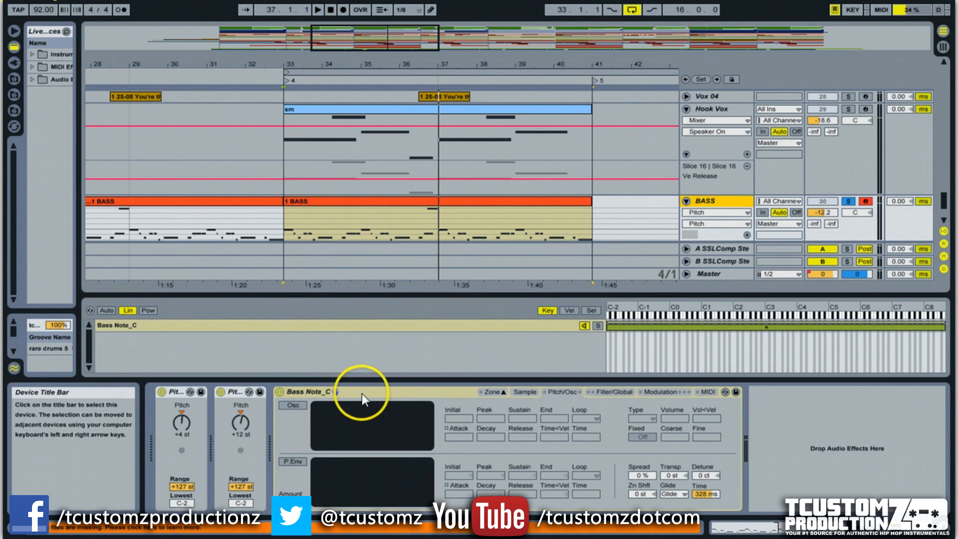
left_click(361, 394)
left_click(507, 393)
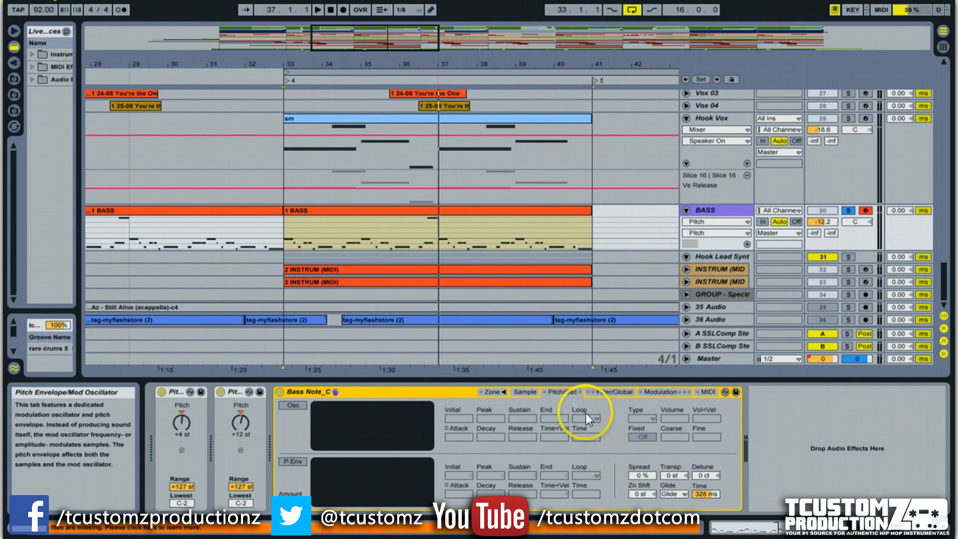
left_click(673, 493)
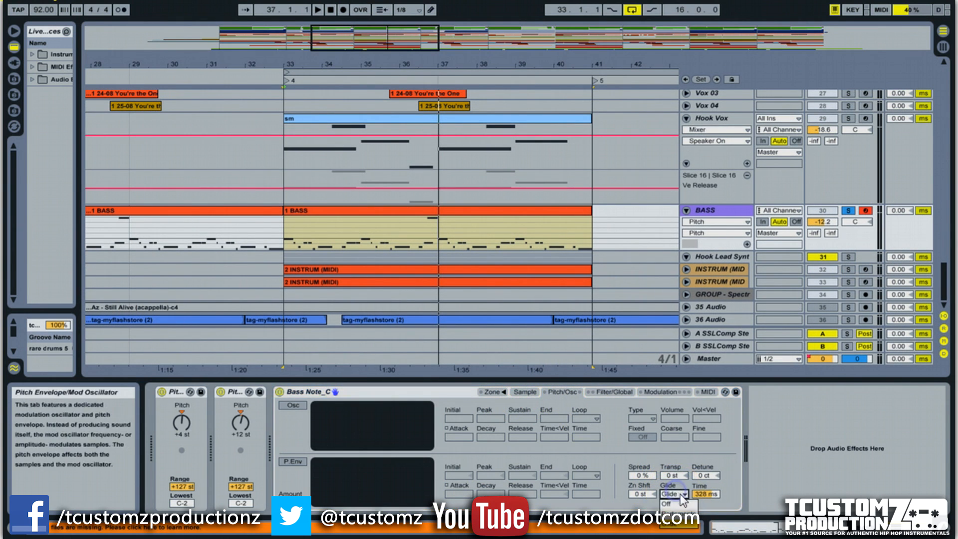
left_click(678, 502)
left_click(683, 494)
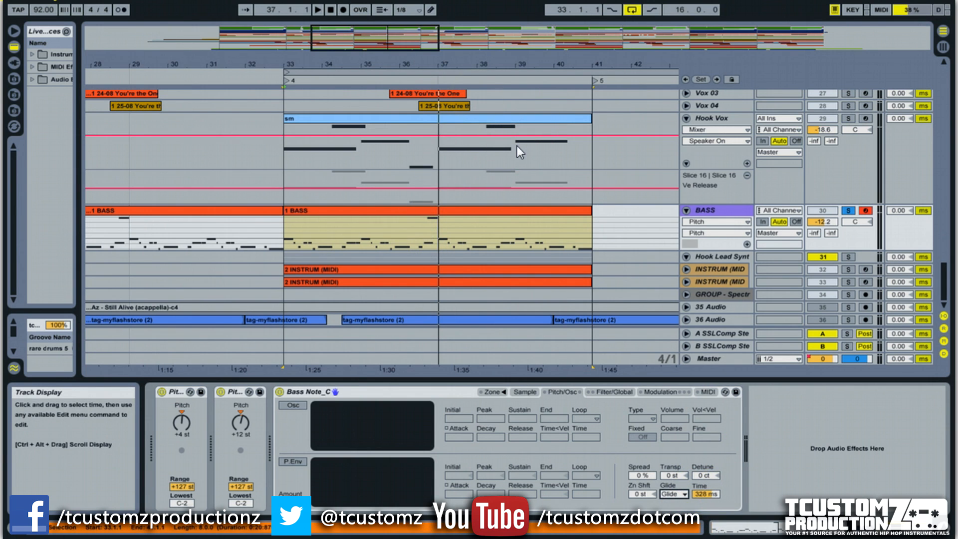
- Audition vocal slices in the Vox 01 and Vox 04 sm racks and review Vox 01's Auto Filter and Simple Delay
left_click(422, 78)
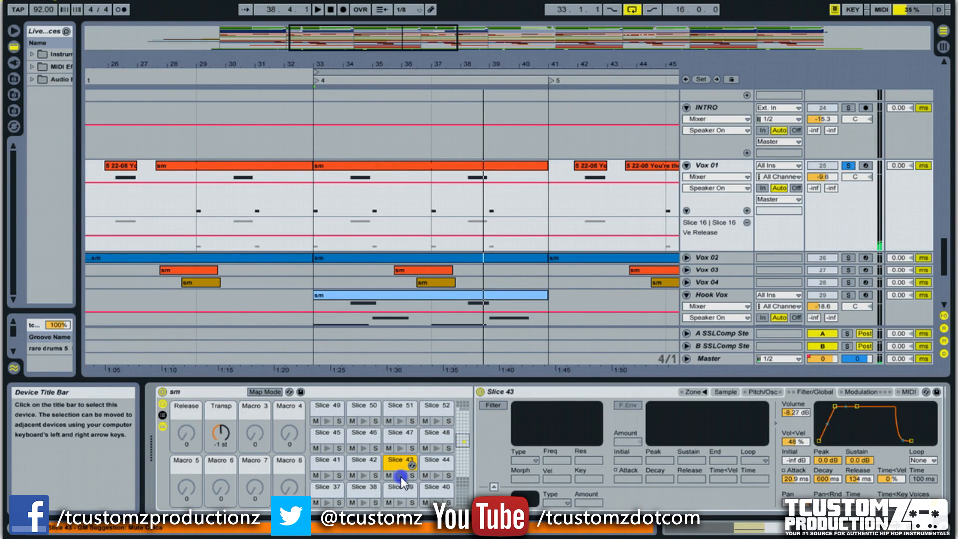
left_click(859, 529)
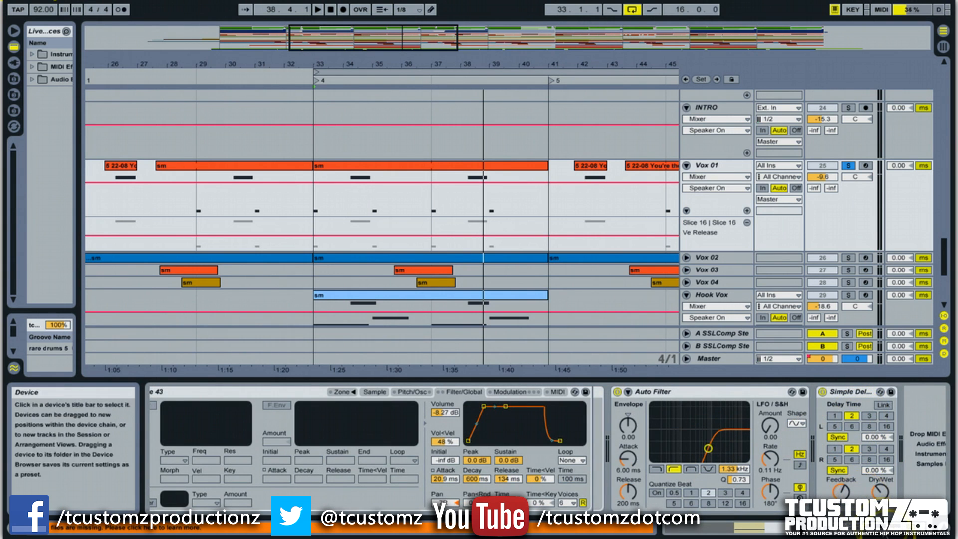
left_click(396, 473)
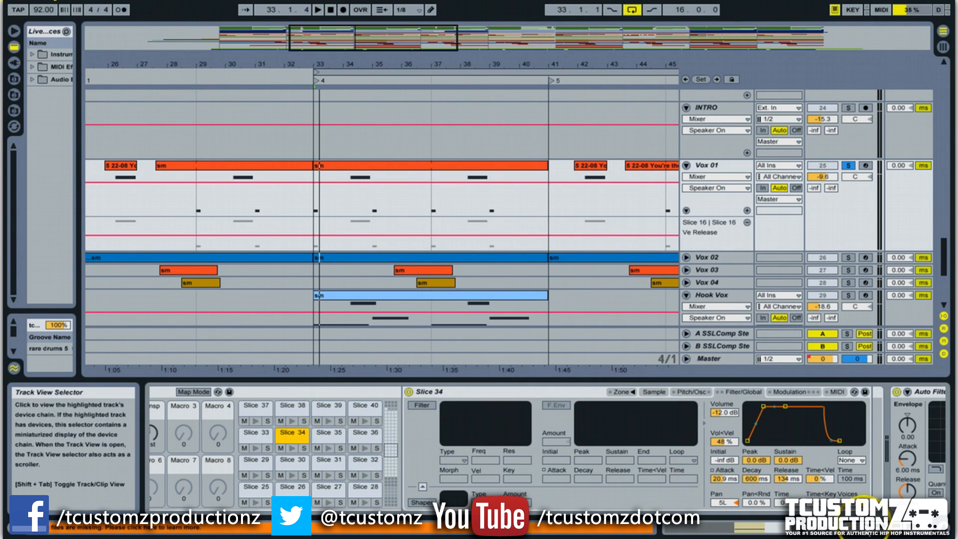
scroll(868, 531, "right", 5)
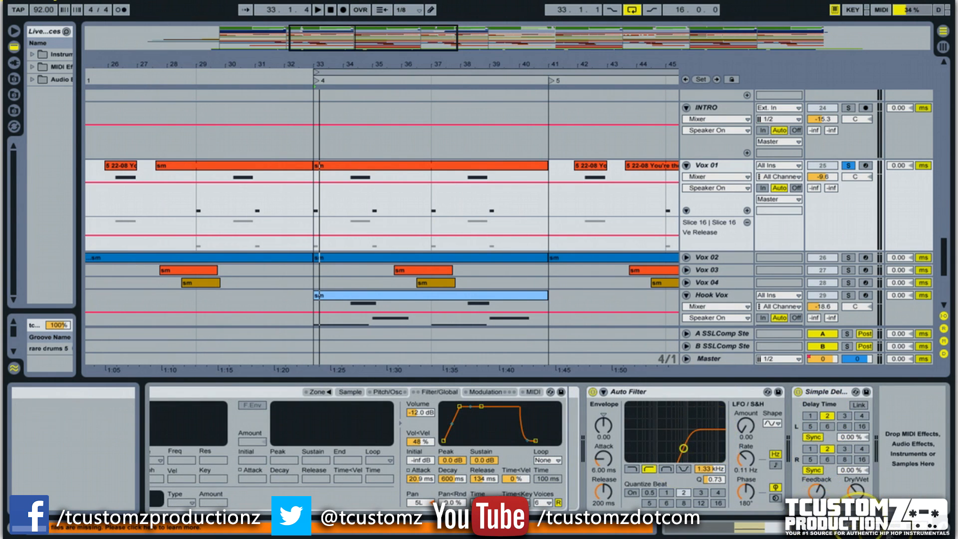
scroll(748, 529, "left", 5)
left_click(363, 449)
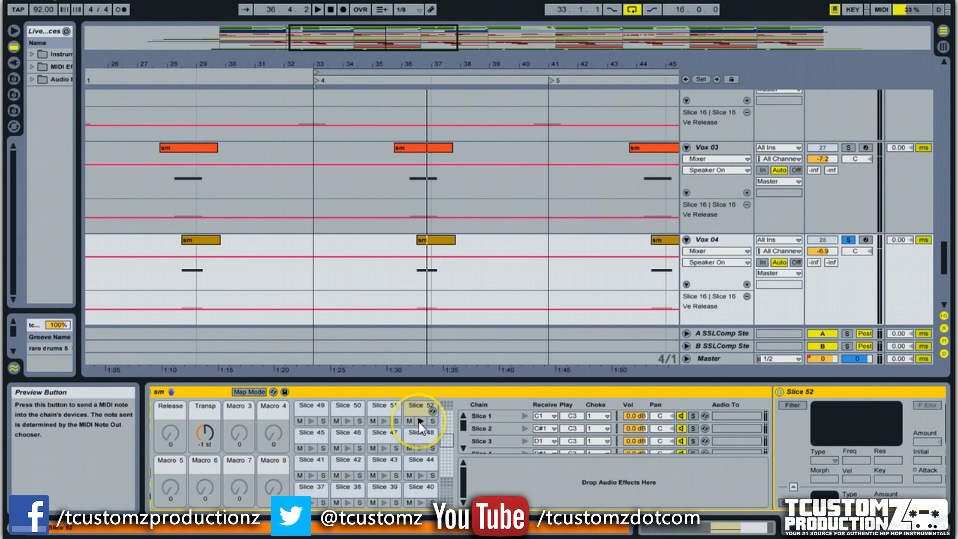
left_click(418, 422)
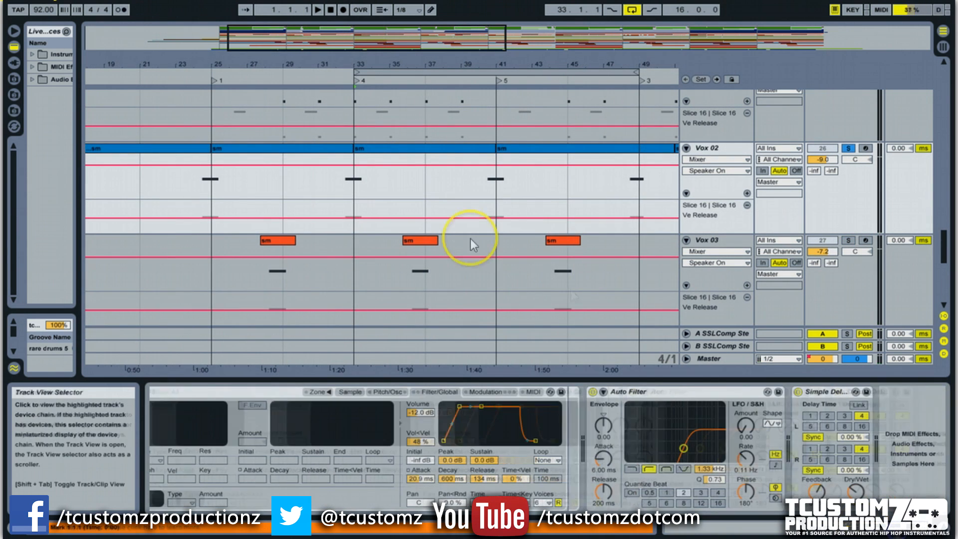
- Play the soloed Vox 02 track around locator 4 and look over the vocal tracks below it
left_click_drag(385, 42, 378, 41)
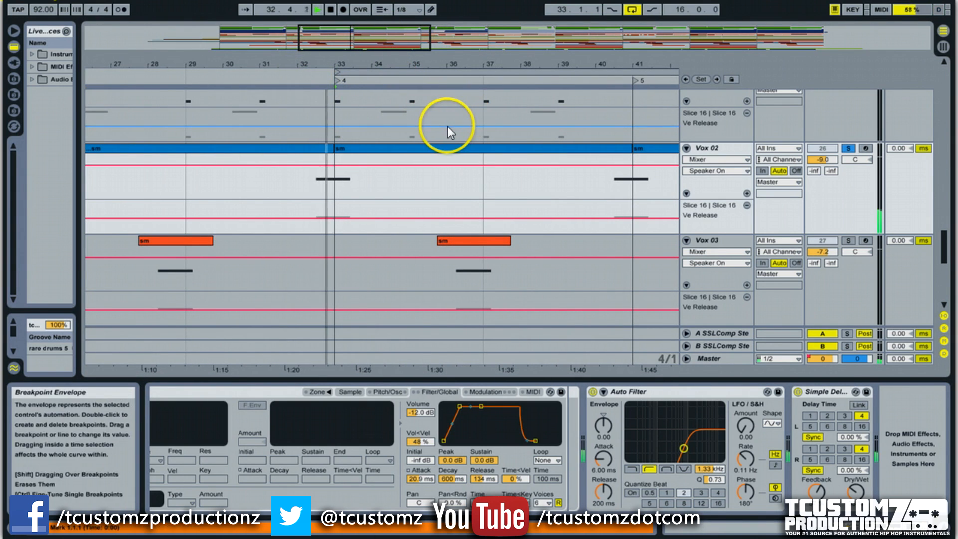
scroll(448, 134, "down", 3)
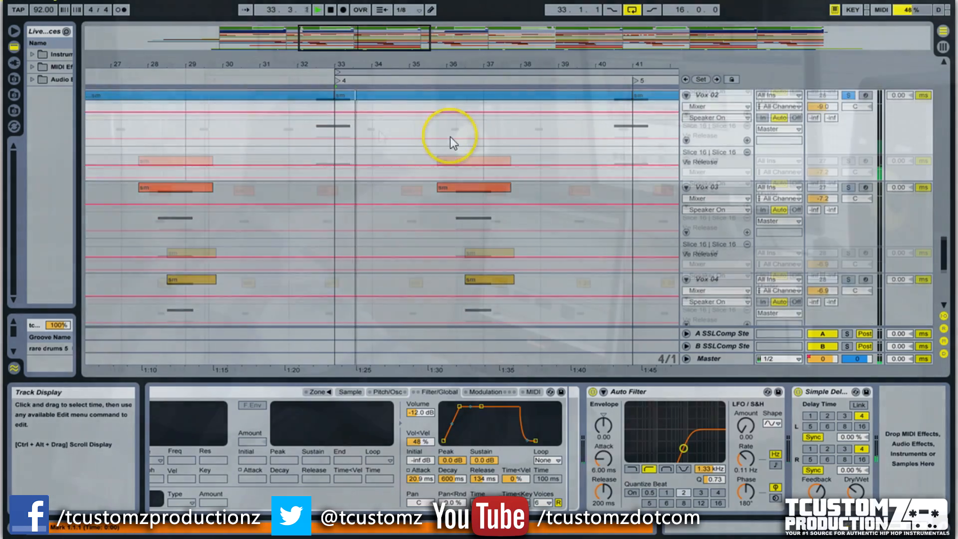